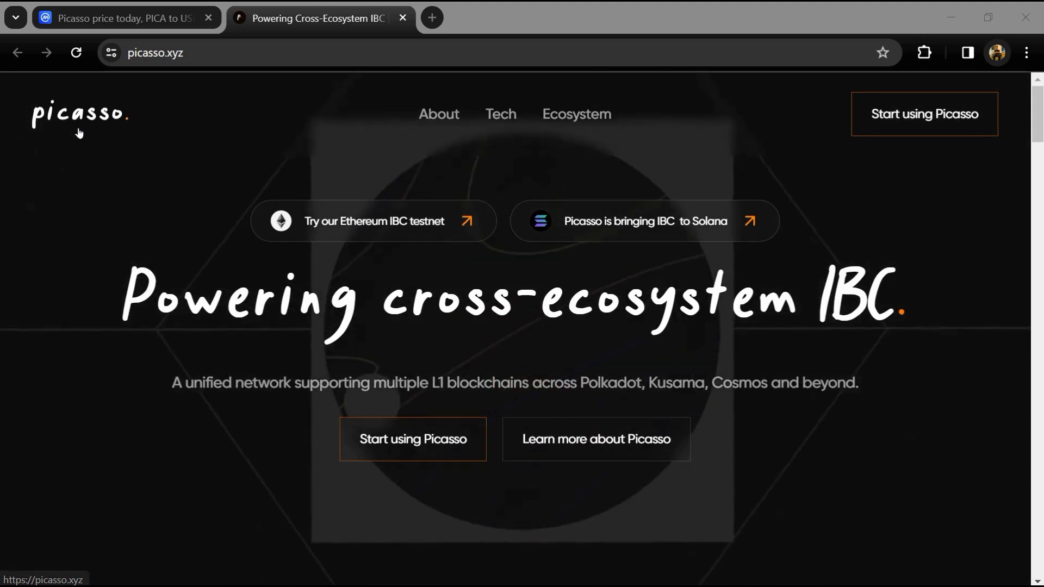
scroll(187, 261, down, 5)
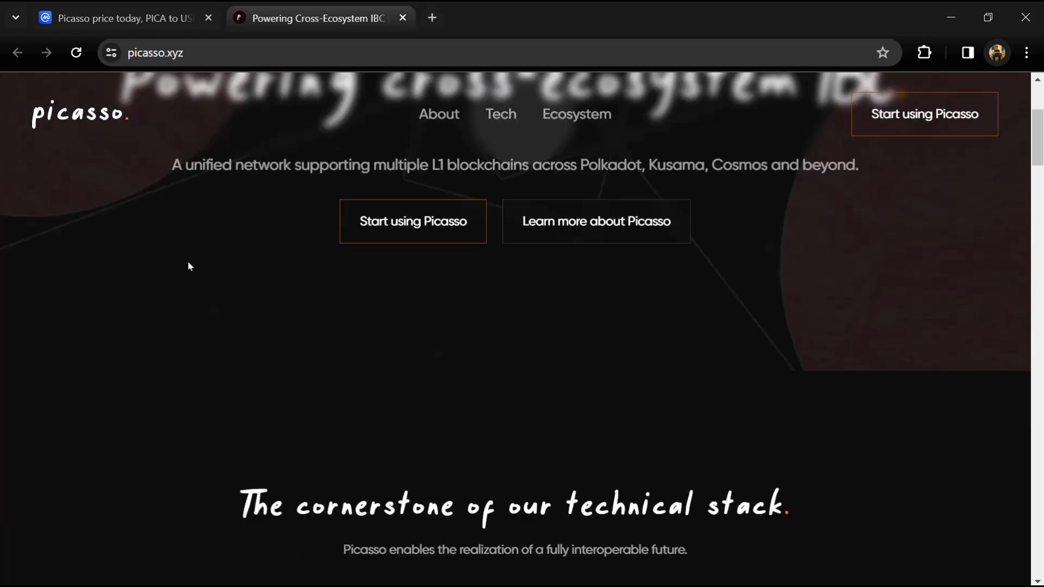
scroll(192, 264, down, 3)
scroll(192, 265, down, 3)
scroll(192, 265, down, 2)
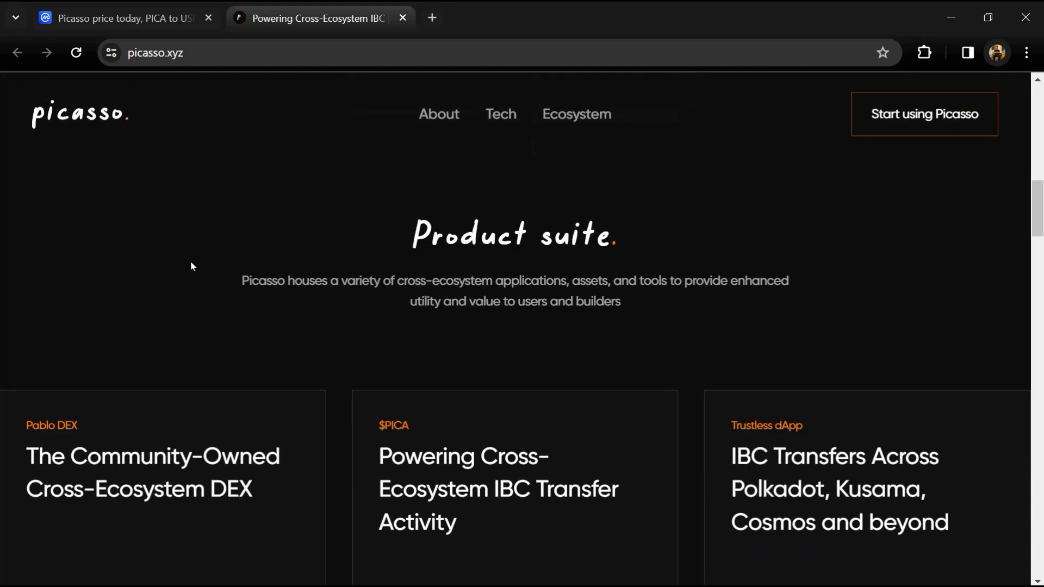
scroll(192, 265, down, 5)
scroll(190, 261, down, 4)
scroll(191, 262, down, 4)
scroll(191, 261, down, 4)
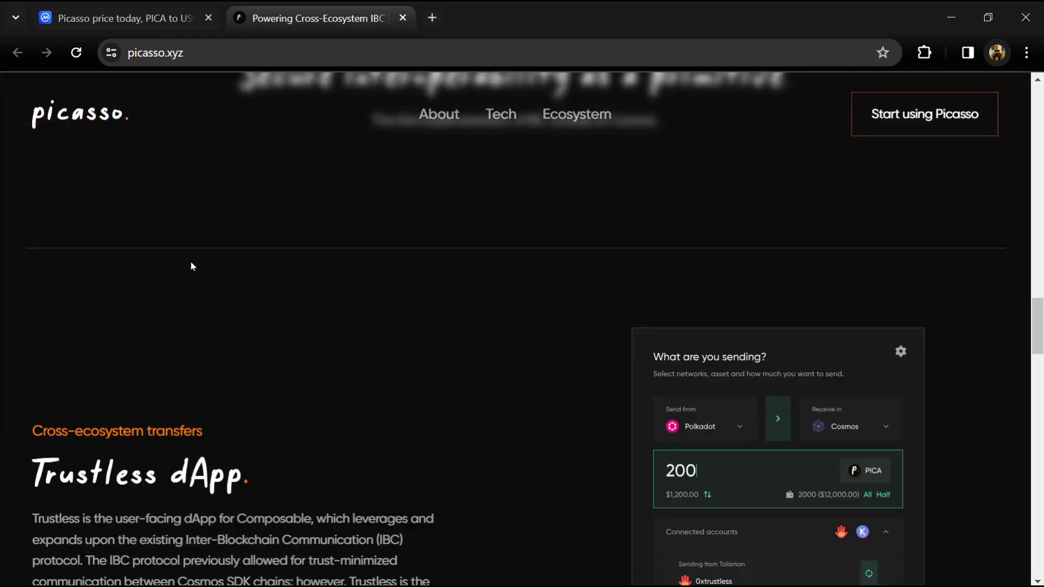
scroll(191, 261, down, 4)
scroll(191, 260, down, 4)
scroll(191, 260, down, 3)
scroll(190, 260, down, 4)
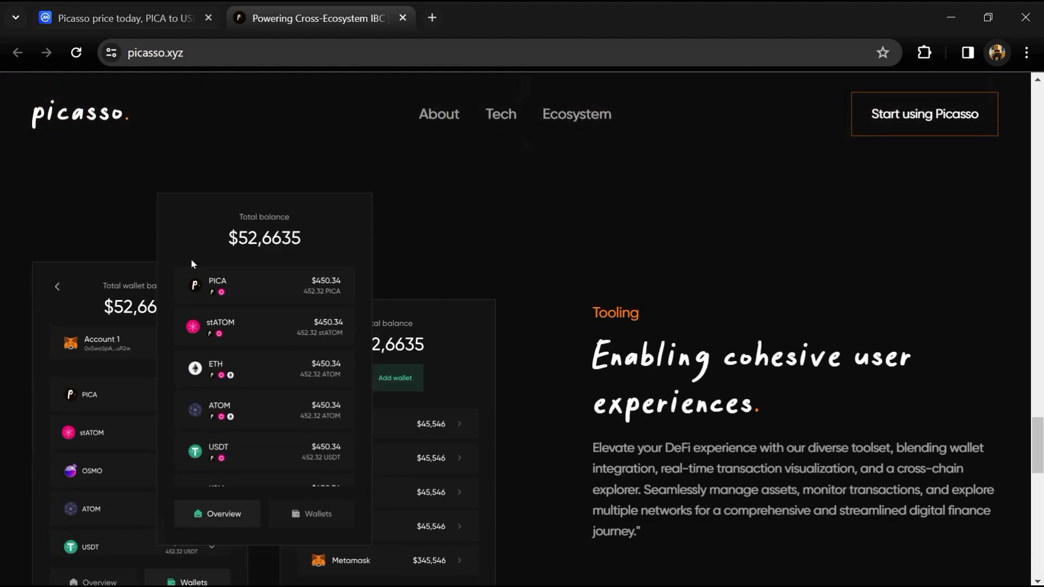
scroll(191, 260, down, 3)
scroll(191, 259, down, 5)
scroll(190, 259, down, 3)
scroll(191, 259, down, 3)
scroll(191, 259, up, 3)
scroll(191, 259, up, 4)
scroll(192, 259, up, 4)
scroll(191, 258, up, 4)
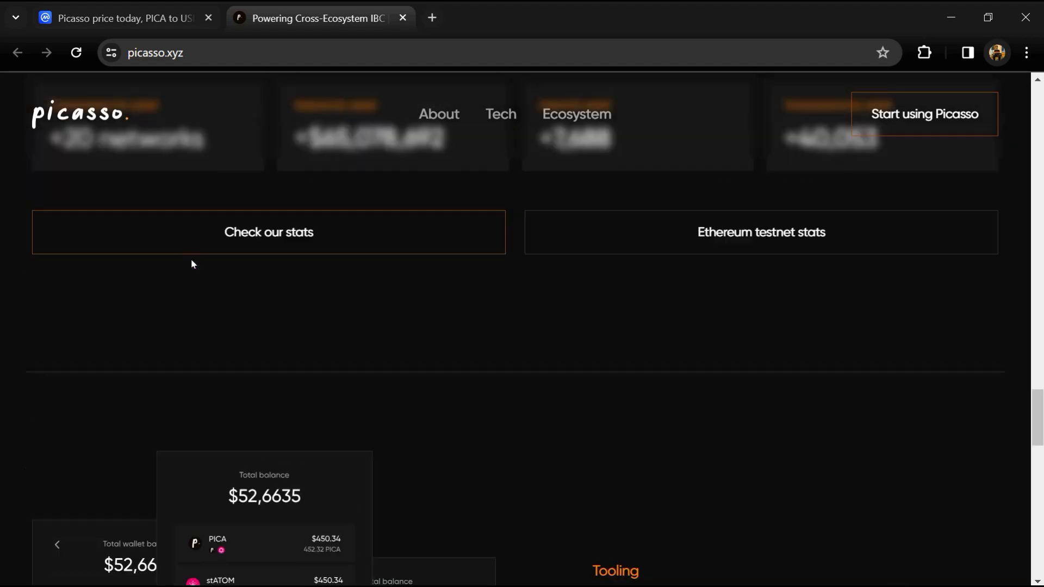
scroll(190, 259, up, 3)
scroll(192, 258, up, 4)
scroll(191, 259, up, 4)
scroll(191, 258, up, 3)
scroll(192, 259, up, 4)
scroll(193, 262, up, 4)
scroll(192, 264, up, 2)
scroll(193, 263, up, 4)
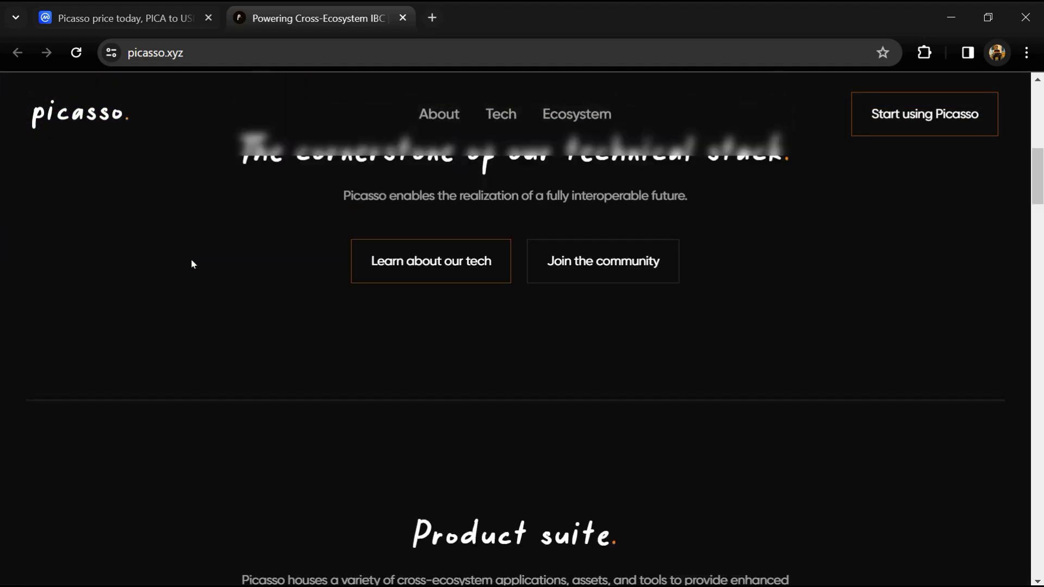
scroll(193, 263, up, 4)
scroll(192, 262, up, 4)
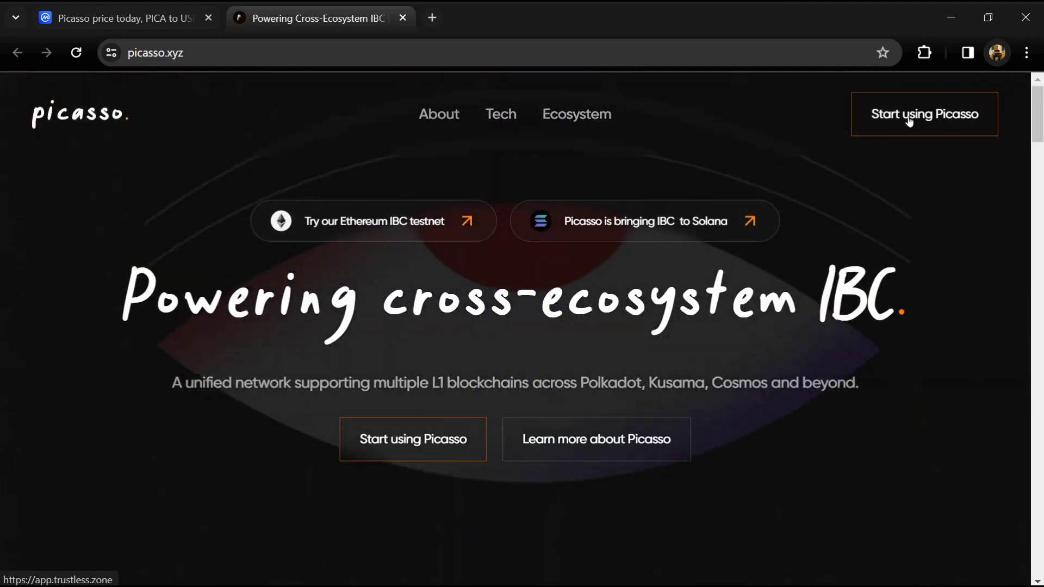
scroll(156, 160, down, 4)
scroll(156, 159, down, 2)
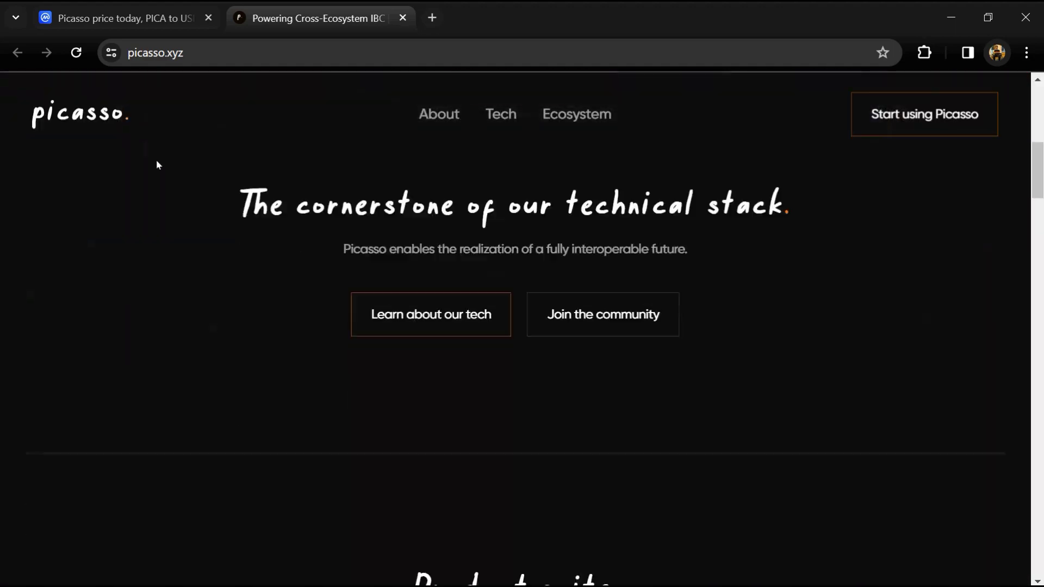
scroll(155, 159, down, 4)
scroll(155, 171, down, 4)
scroll(155, 170, down, 4)
scroll(155, 170, down, 4)
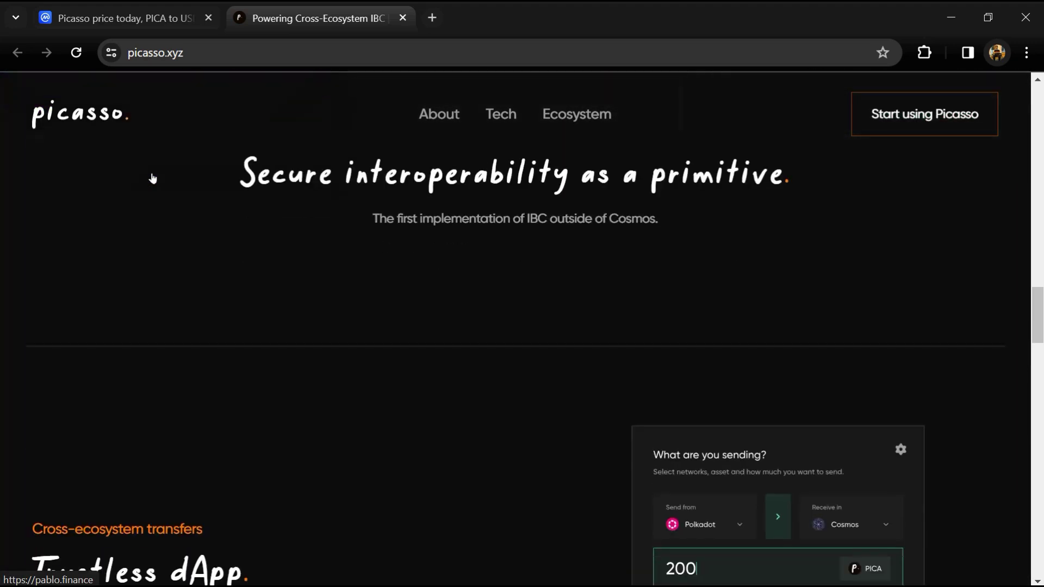
scroll(153, 176, down, 3)
scroll(153, 178, down, 4)
scroll(153, 178, down, 4)
scroll(153, 177, down, 4)
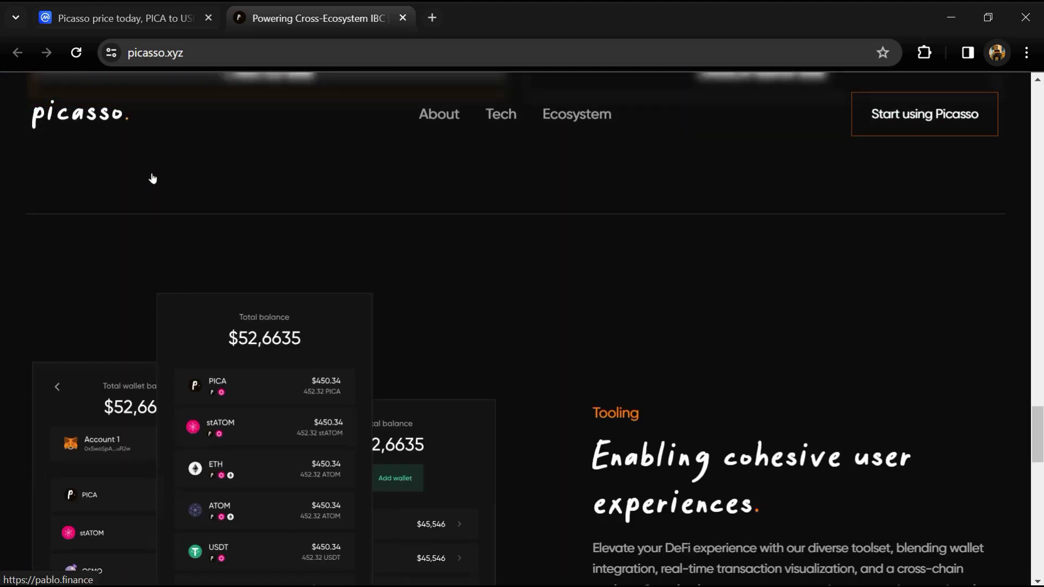
scroll(153, 178, down, 4)
scroll(152, 177, down, 5)
scroll(152, 178, down, 3)
scroll(154, 172, up, 3)
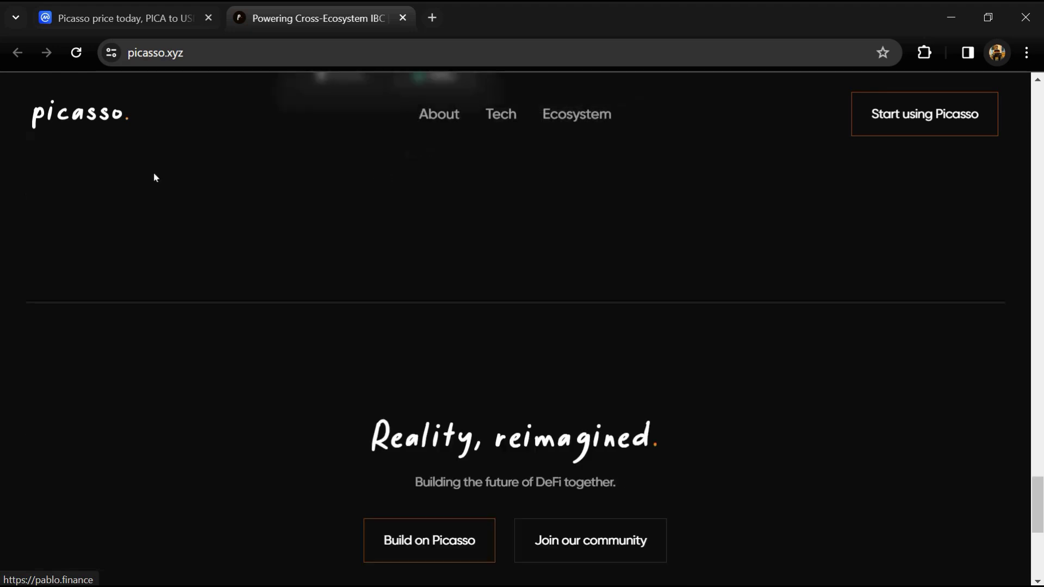
scroll(154, 172, up, 6)
scroll(154, 175, up, 4)
scroll(154, 175, up, 4)
scroll(154, 175, up, 4)
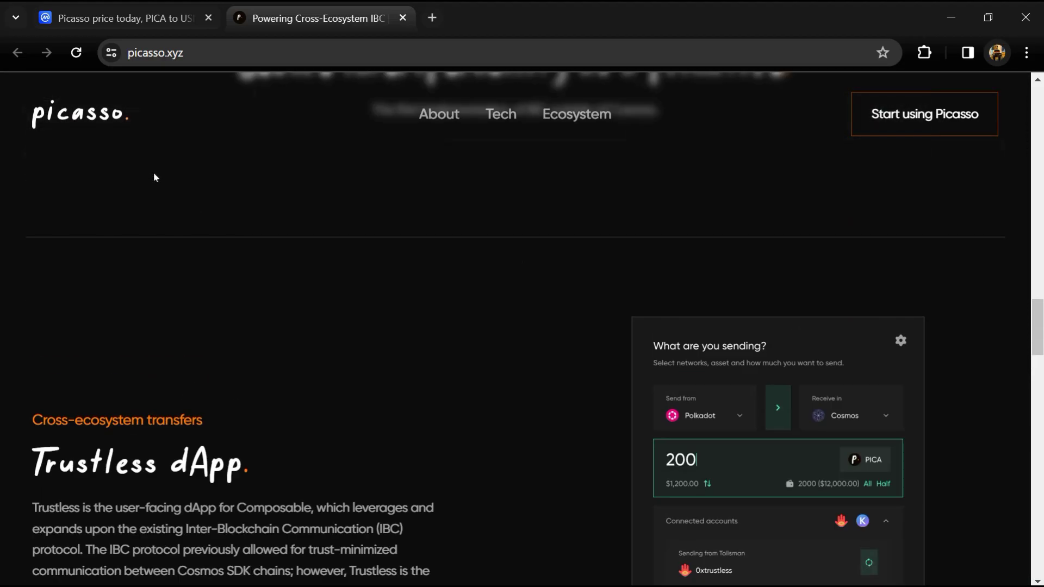
scroll(153, 177, up, 3)
scroll(154, 178, up, 4)
scroll(154, 178, up, 4)
scroll(153, 178, up, 4)
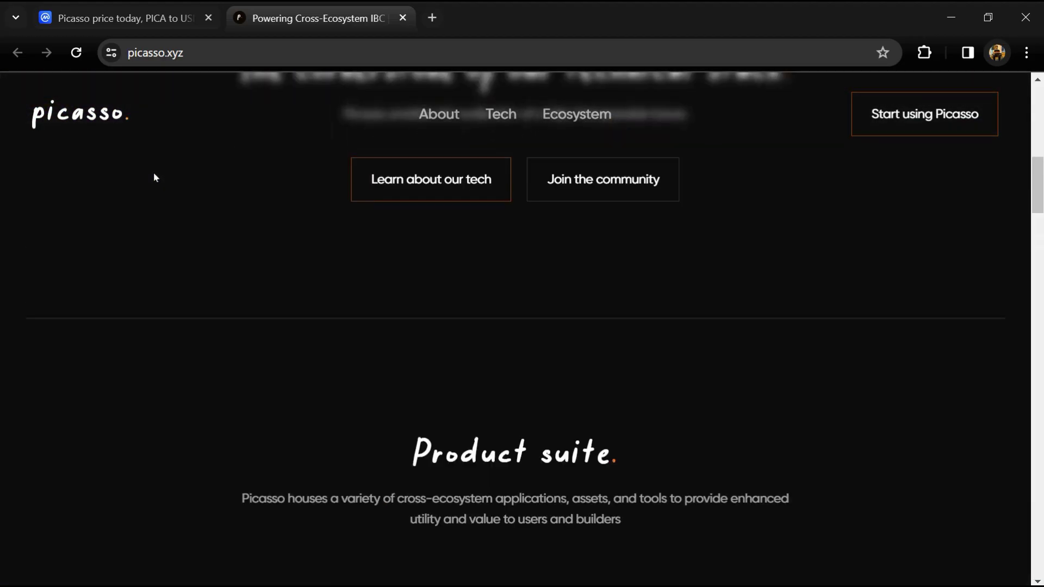
scroll(154, 178, up, 3)
scroll(153, 172, up, 5)
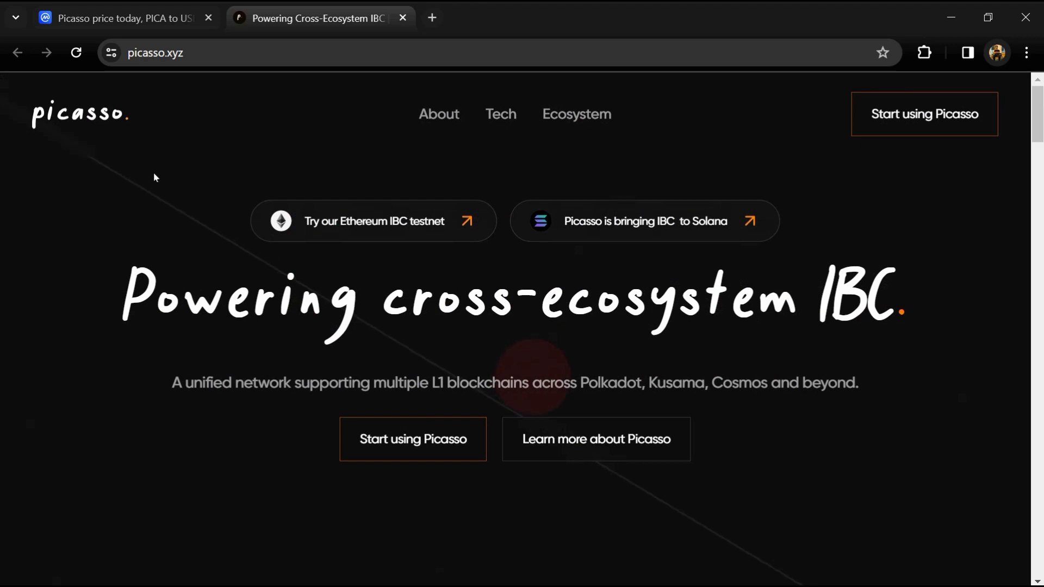
On CoinMarketCap's Picasso page, highlight the 10B total and 5.13B circulating PICA supply figures
click(118, 17)
drag(225, 500, 171, 504)
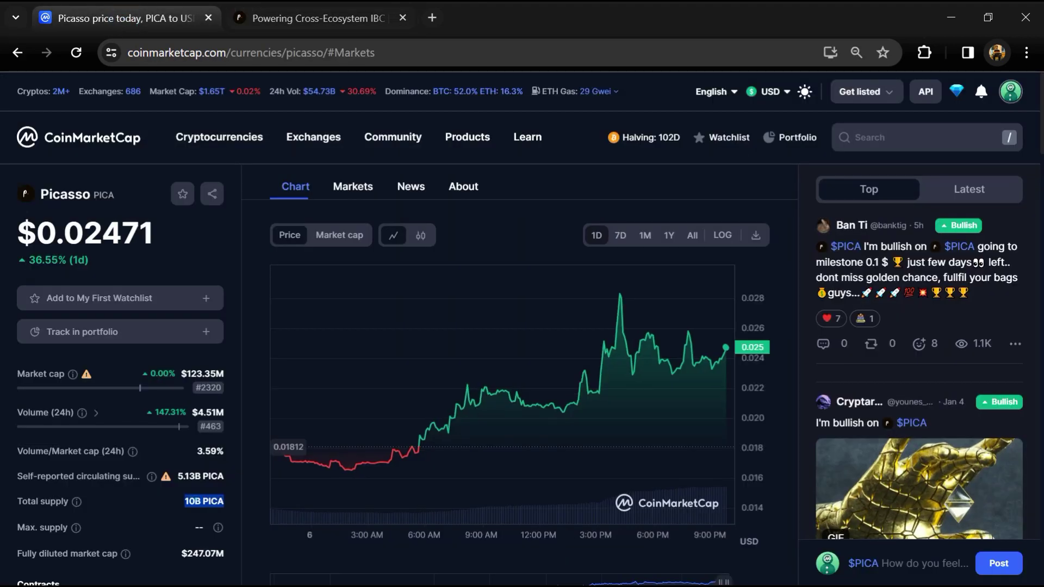
click(172, 503)
drag(224, 476, 183, 481)
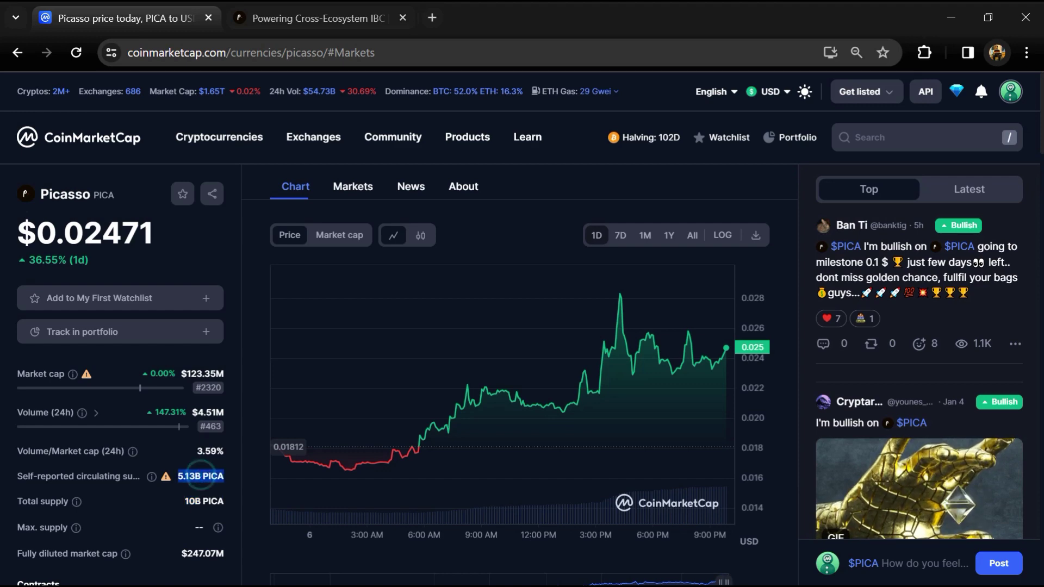
click(345, 200)
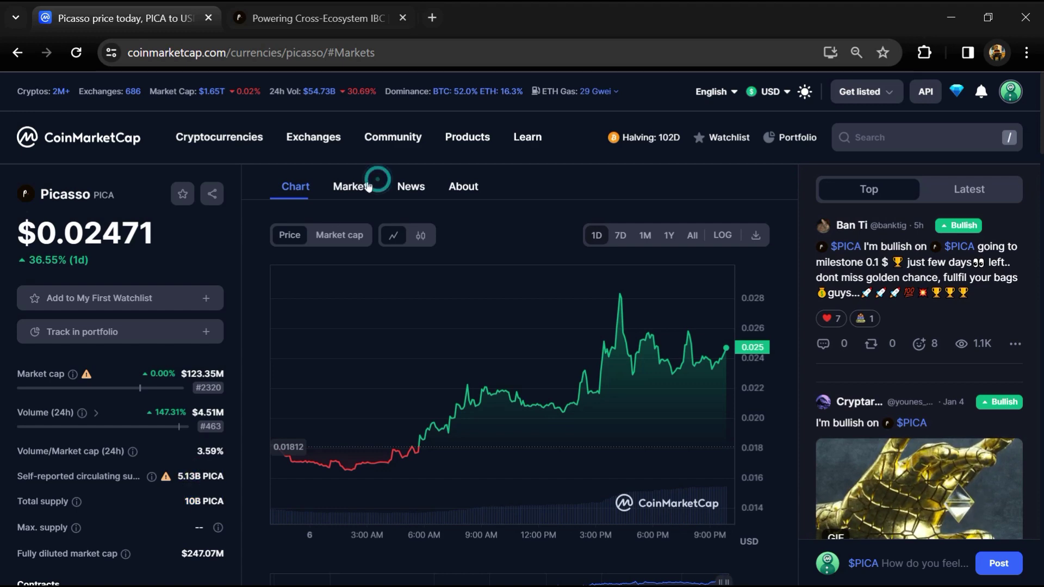
Jump to the Picasso markets listing, view it at full width, then close that view
click(352, 187)
scroll(360, 186, down, 5)
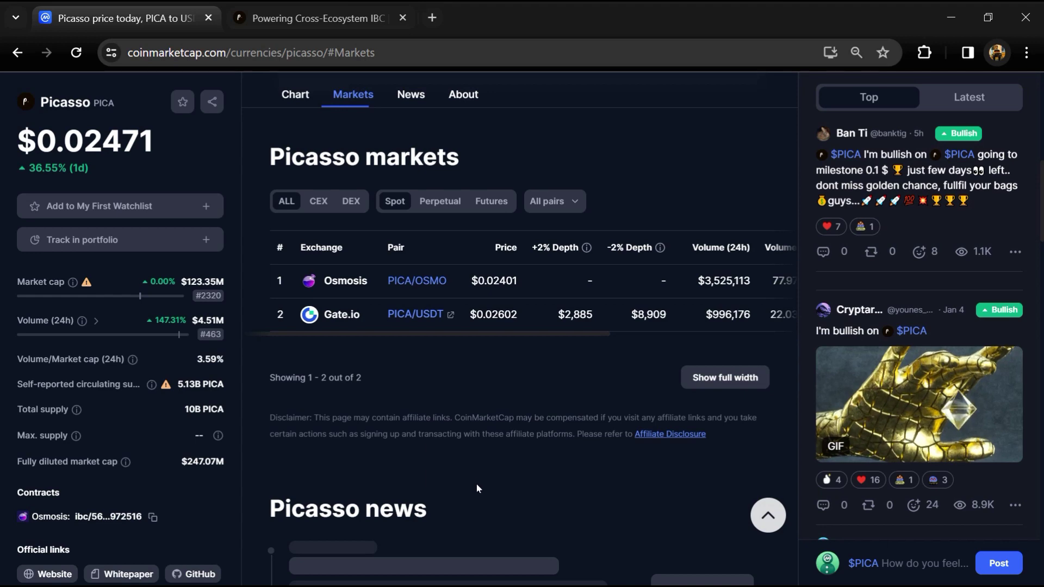
click(718, 378)
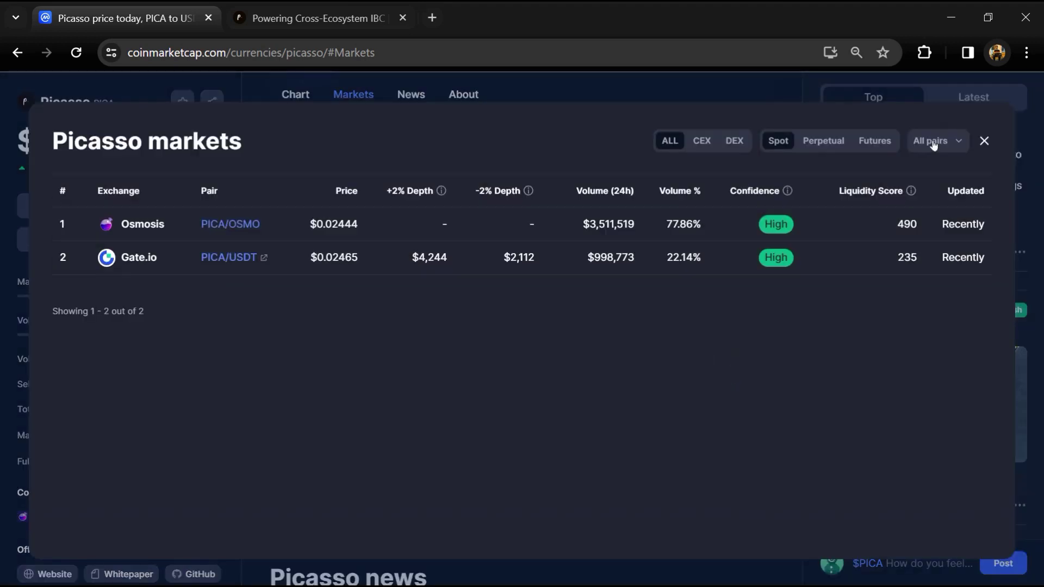
click(985, 142)
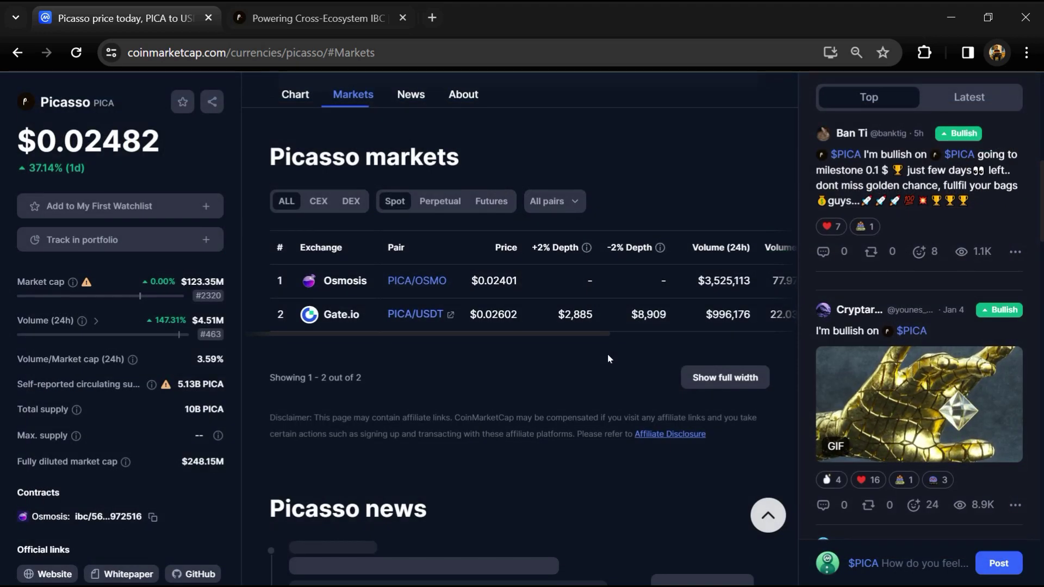